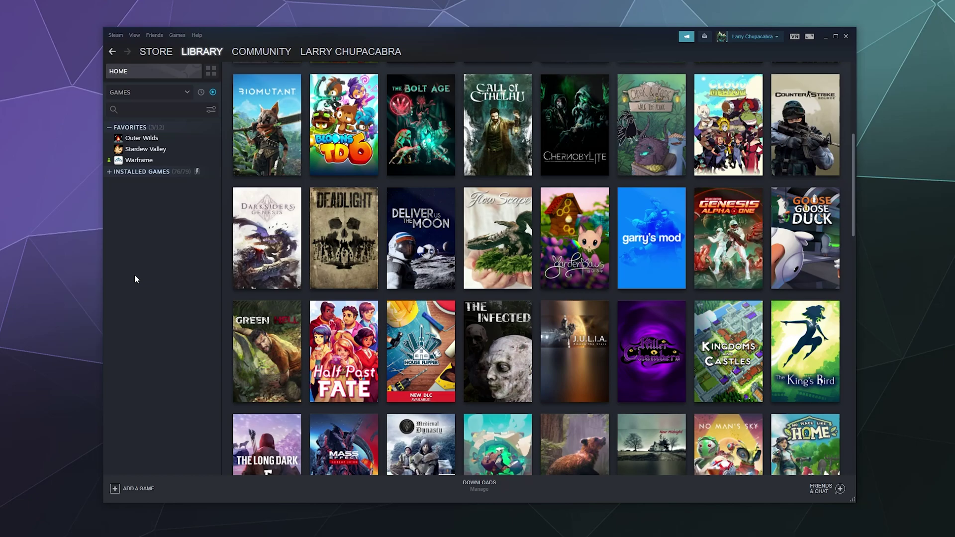
Step: Open the general controller settings from Steam's Controller settings page
{"action": "left_click", "coordinate": [117, 36]}
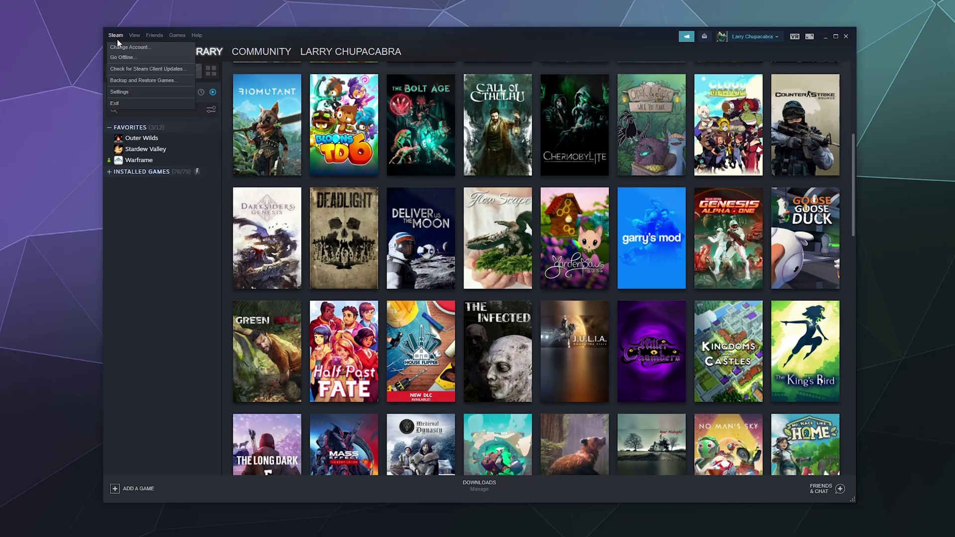
{"action": "left_click", "coordinate": [134, 94]}
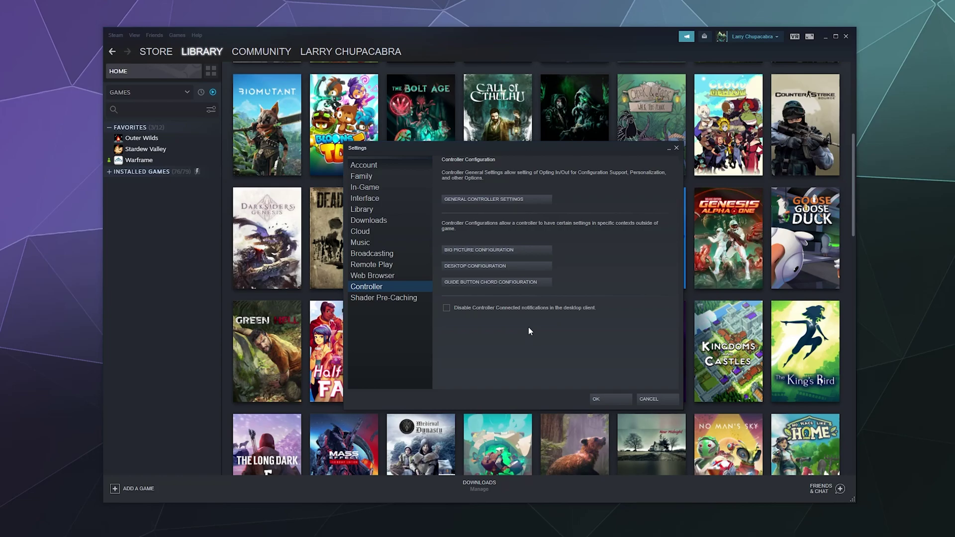
{"action": "left_click", "coordinate": [479, 200]}
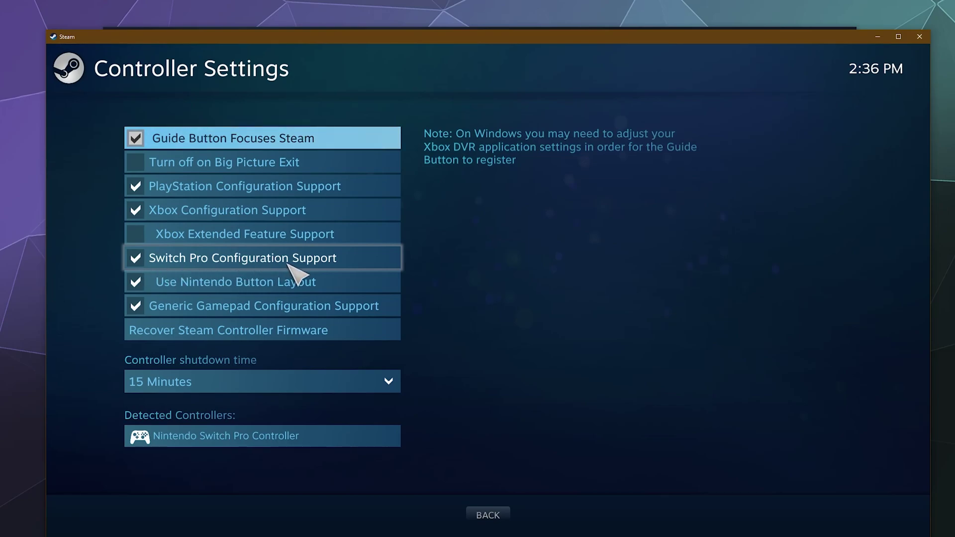
Step: Toggle Switch Pro Configuration Support and Use Nintendo Button Layout off and back on, and leave the general controller settings
{"action": "left_click", "coordinate": [158, 259]}
{"action": "left_click", "coordinate": [171, 262]}
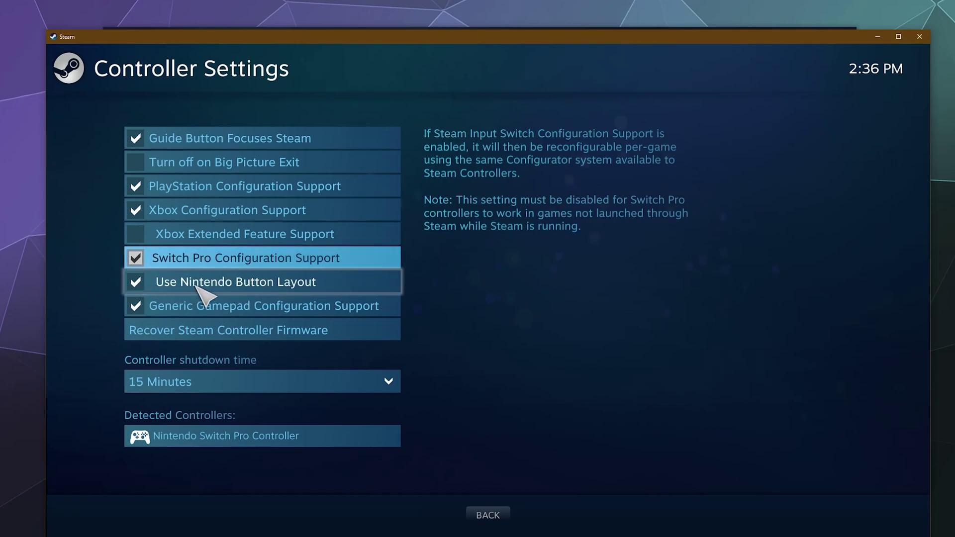
{"action": "key", "text": "Down"}
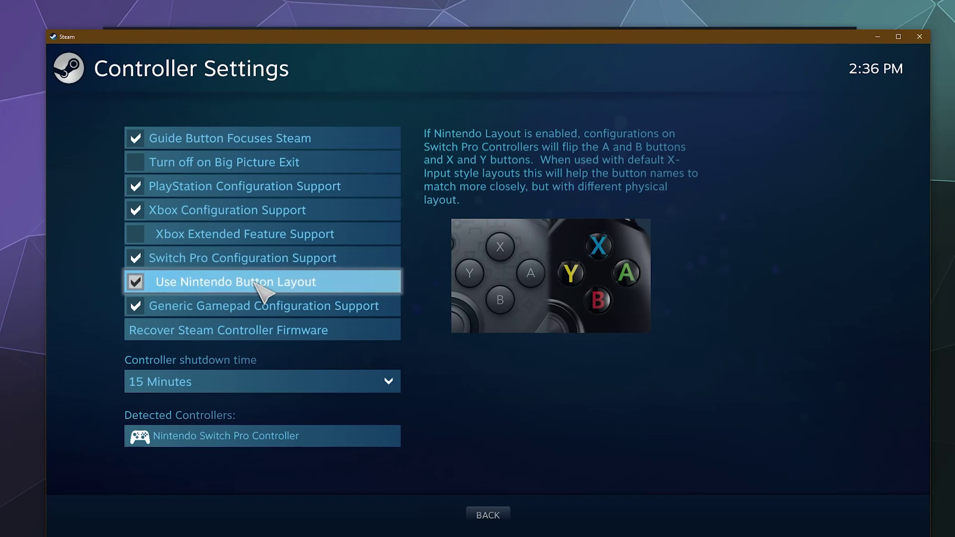
{"action": "left_click", "coordinate": [258, 284]}
{"action": "left_click", "coordinate": [258, 284]}
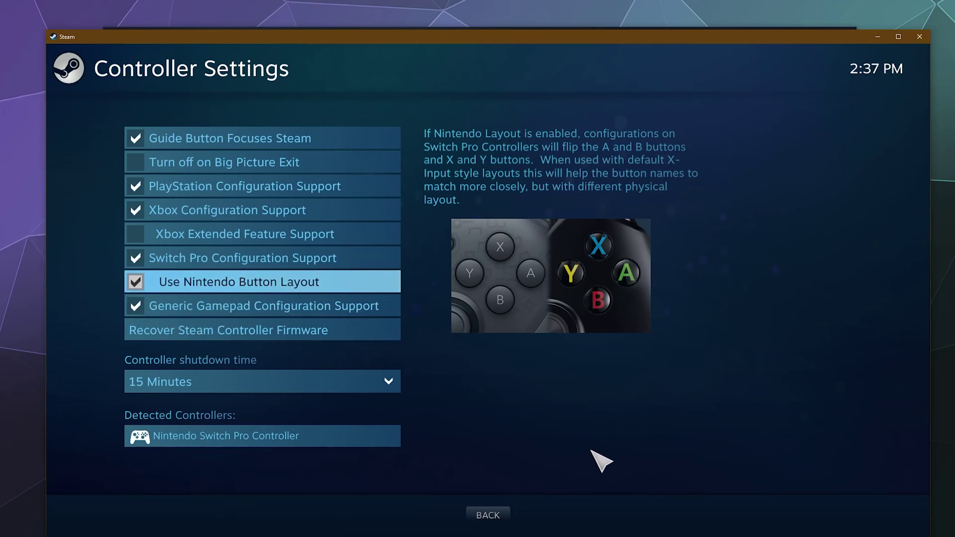
{"action": "left_click", "coordinate": [383, 258]}
{"action": "left_click", "coordinate": [383, 257]}
{"action": "left_click", "coordinate": [489, 515]}
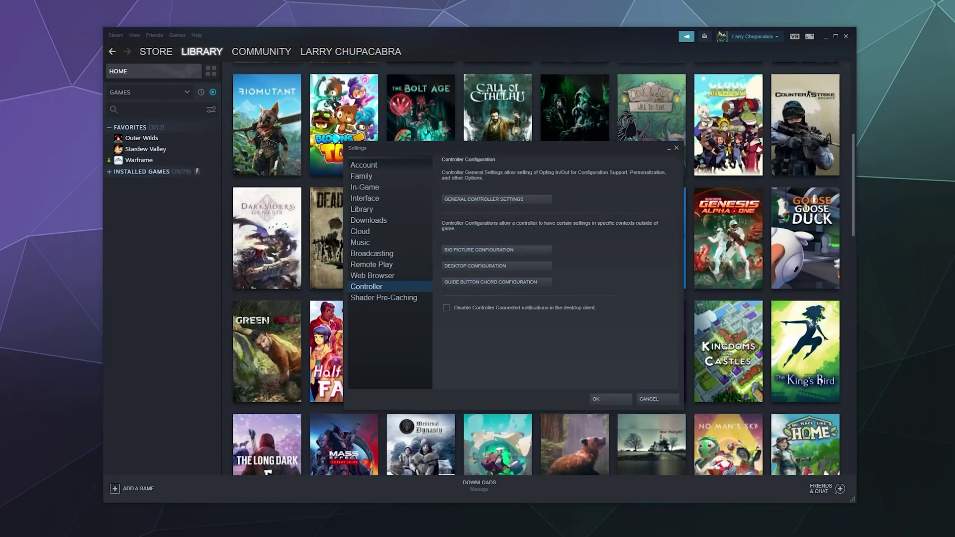
Step: Check the detected controllers in the general controller settings and return to the Settings window
{"action": "left_click", "coordinate": [535, 199]}
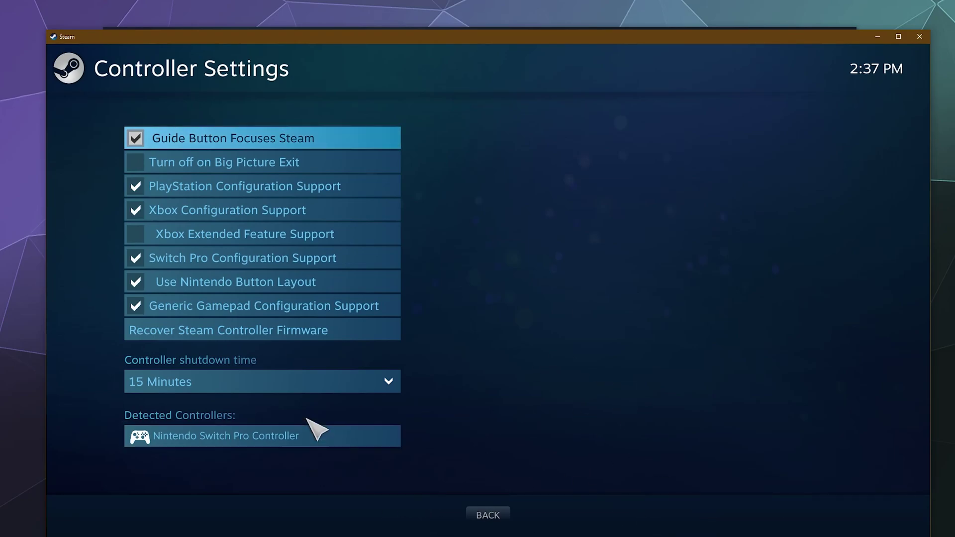
{"action": "left_click", "coordinate": [476, 515]}
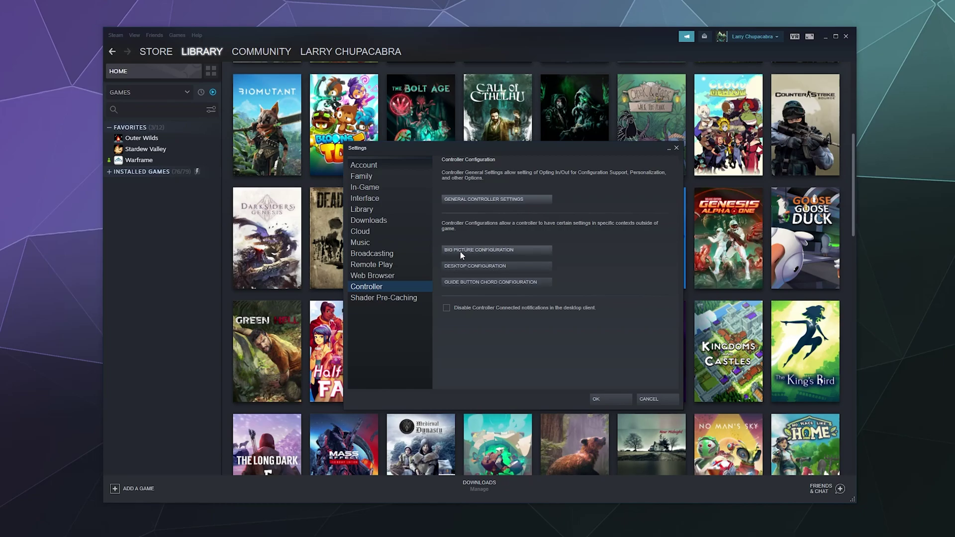
Step: Open the desktop configuration and view the key binding options for the controller's plus button
{"action": "left_click", "coordinate": [468, 266]}
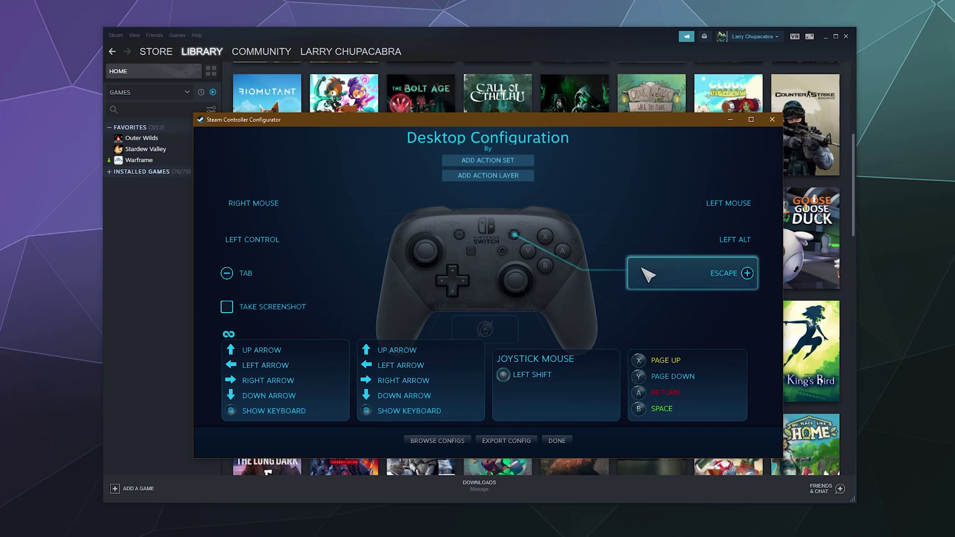
{"action": "left_click", "coordinate": [642, 271]}
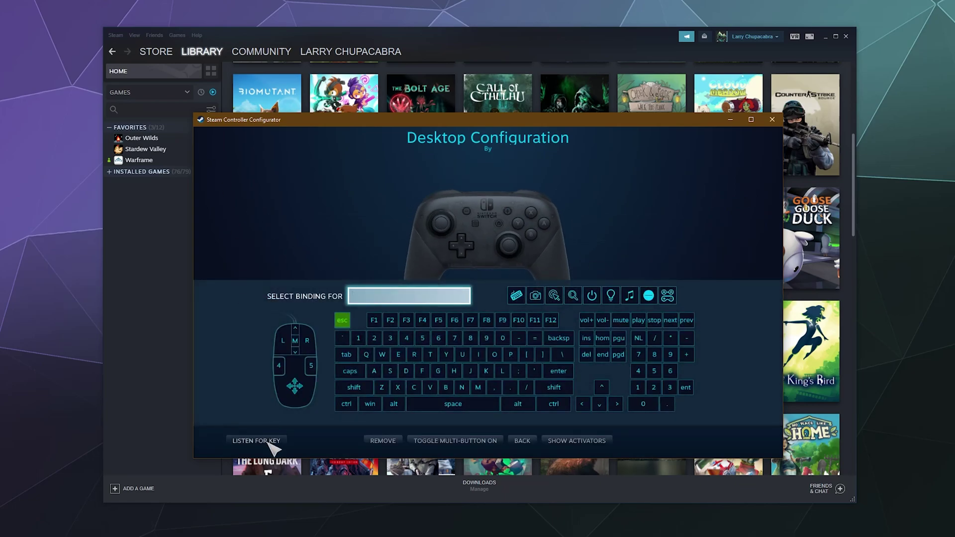
{"action": "left_click", "coordinate": [515, 441]}
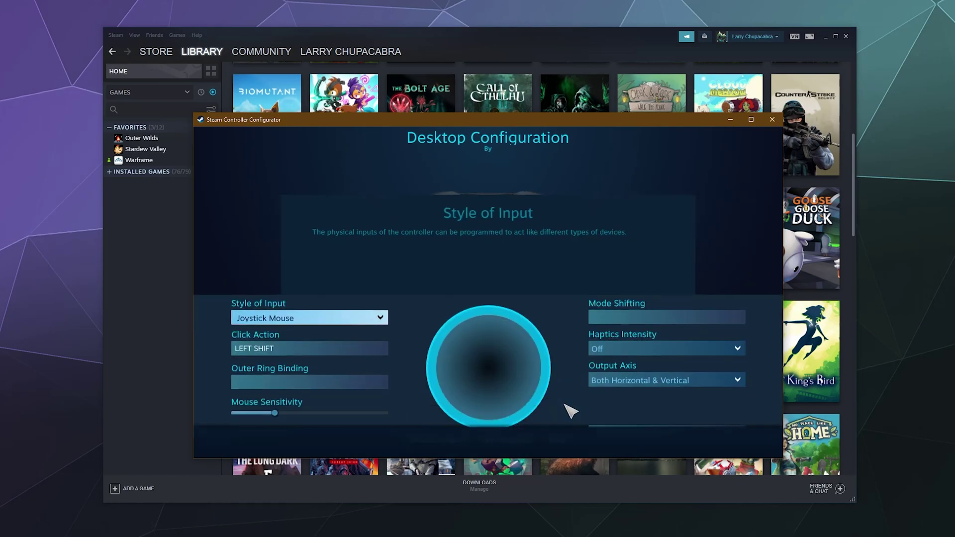
Step: Look through the right stick's input styles, leave it on Joystick Mouse, and close the desktop configuration
{"action": "left_click", "coordinate": [283, 305]}
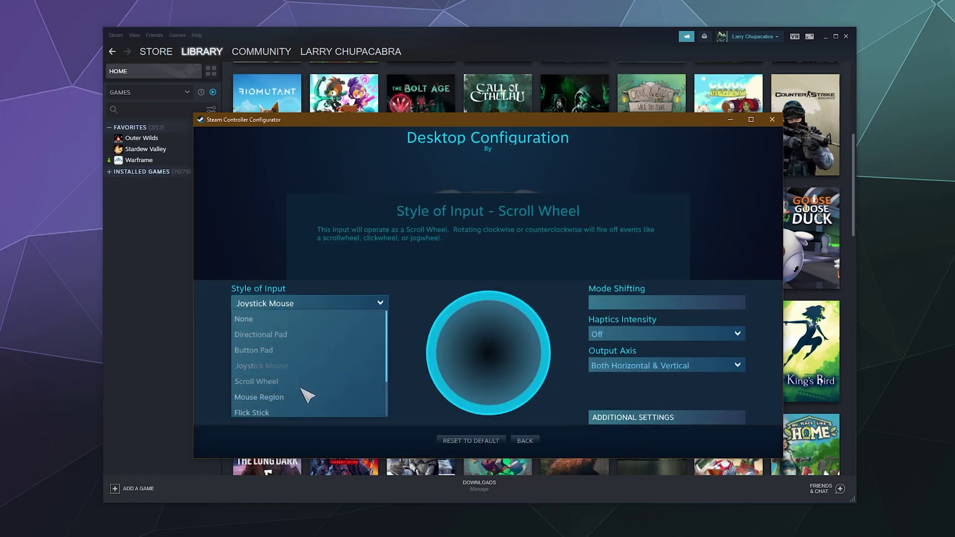
{"action": "left_click", "coordinate": [329, 304]}
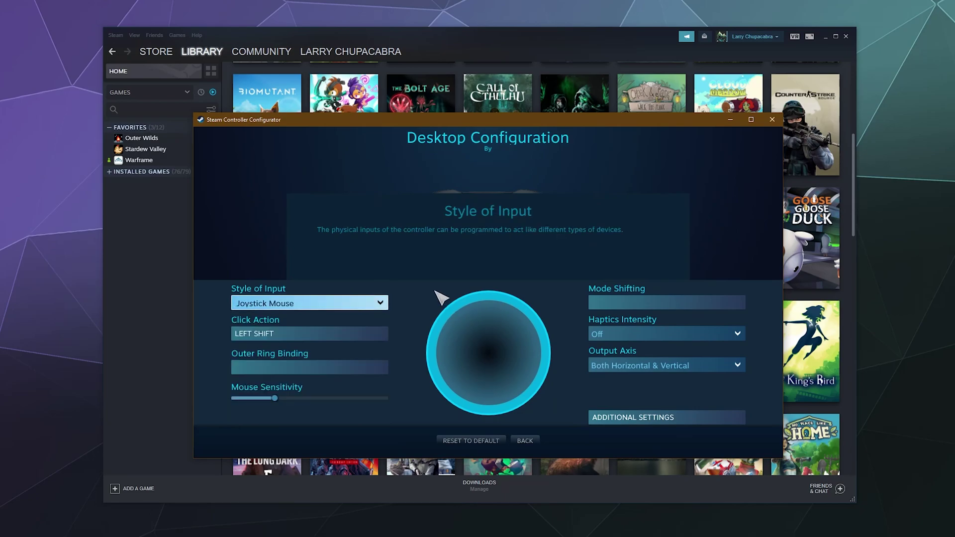
{"action": "left_click", "coordinate": [525, 441]}
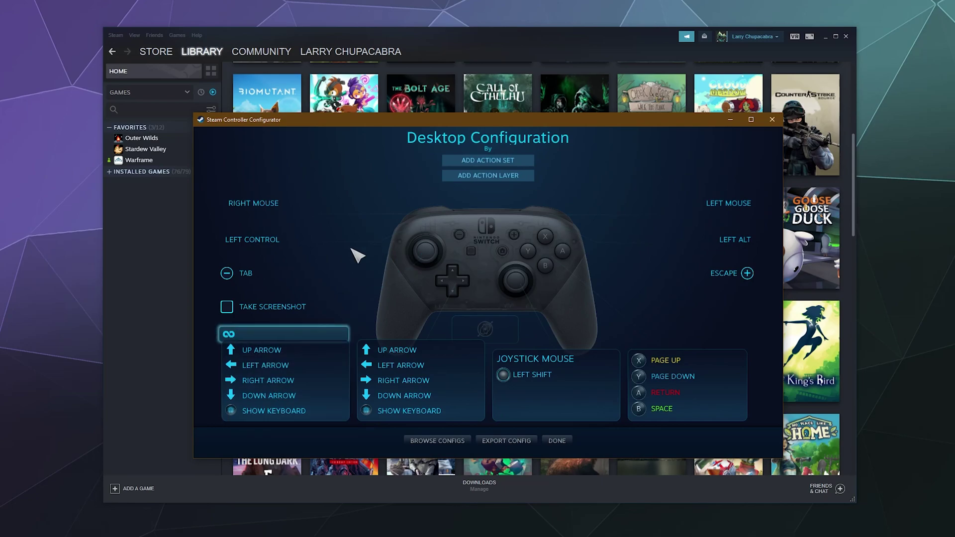
{"action": "left_click", "coordinate": [559, 441]}
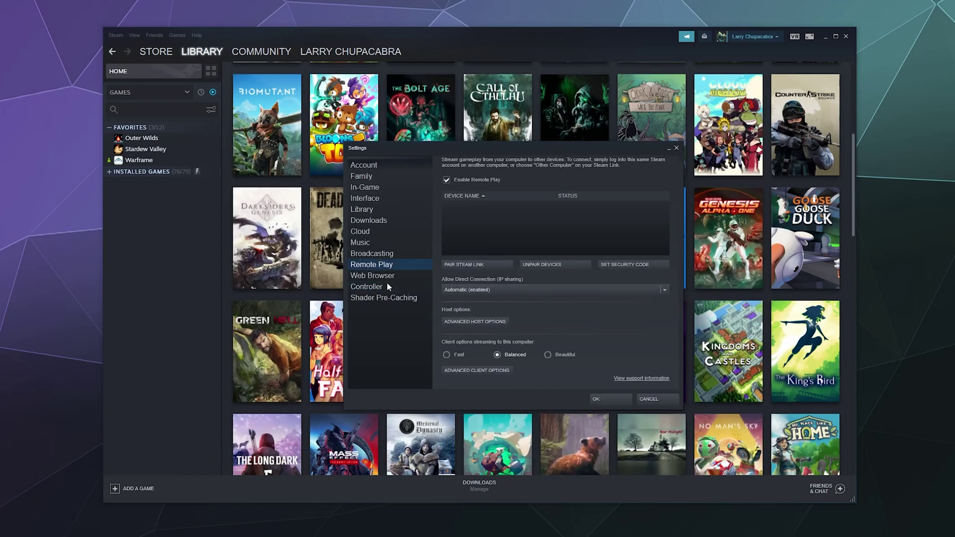
Step: Reopen the desktop configuration and examine the bindings assigned to the shoulder buttons, minus button and sticks
{"action": "left_click", "coordinate": [384, 286]}
{"action": "left_click", "coordinate": [476, 266]}
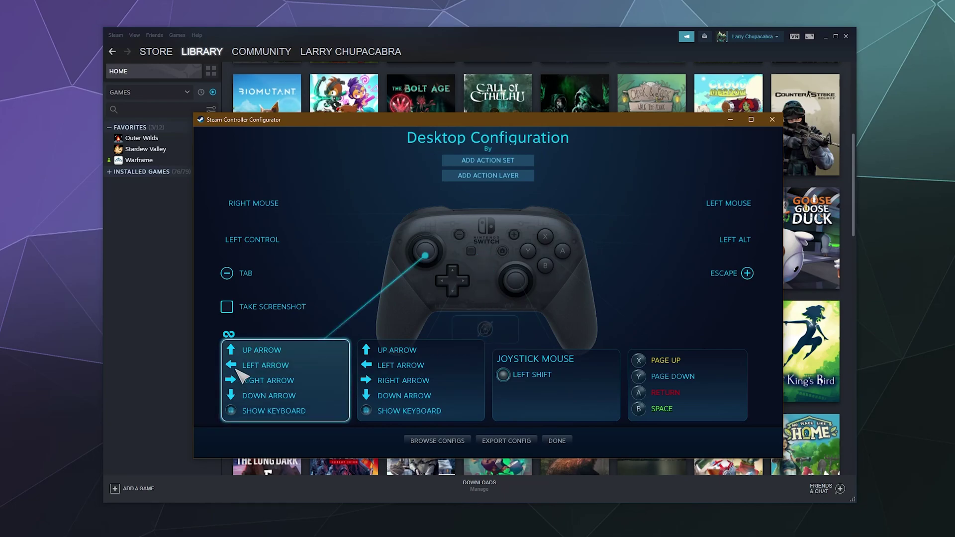
{"action": "key", "text": "Up"}
{"action": "key", "text": "Up"}
{"action": "key", "text": "Up"}
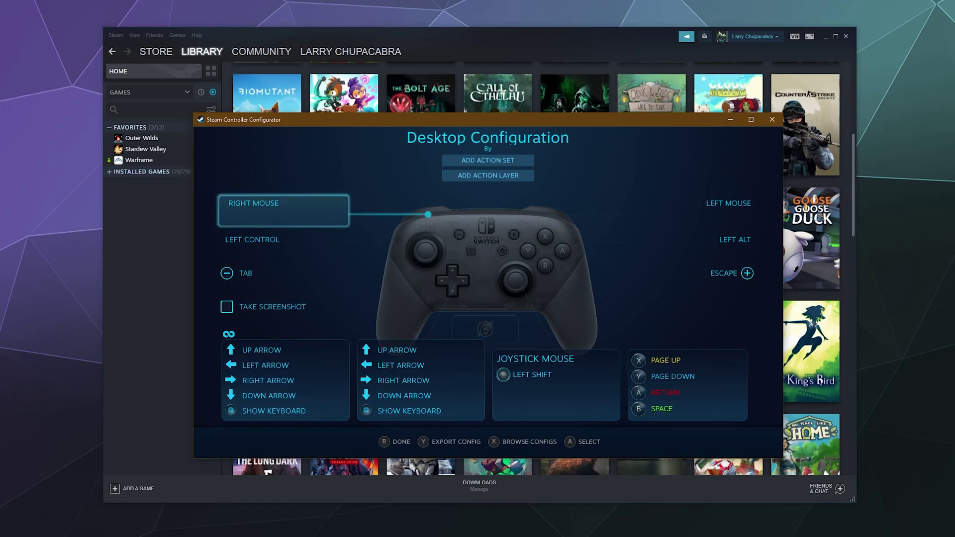
{"action": "key", "text": "Down"}
{"action": "key", "text": "Down"}
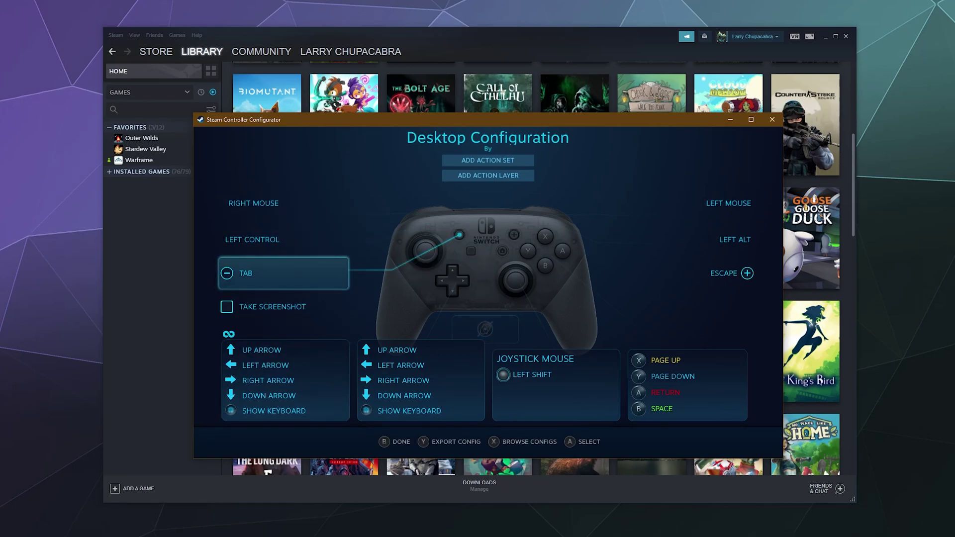
{"action": "key", "text": "Down"}
{"action": "key", "text": "Down"}
{"action": "key", "text": "Up"}
{"action": "key", "text": "Right"}
{"action": "key", "text": "Right"}
{"action": "key", "text": "Left"}
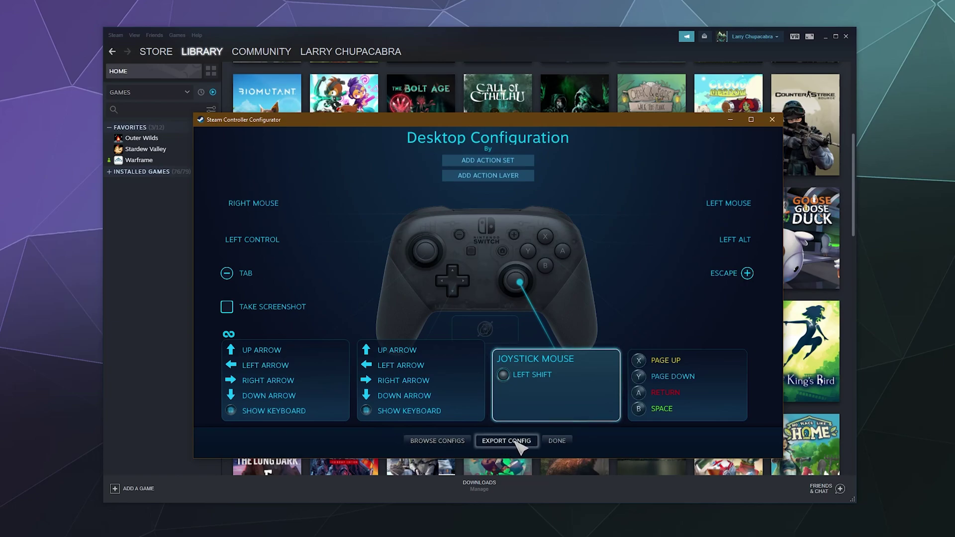
Step: Browse the importable configurations, apply the recommended Xbox One Controller Desktop Configuration, and close the configurator
{"action": "left_click", "coordinate": [429, 441]}
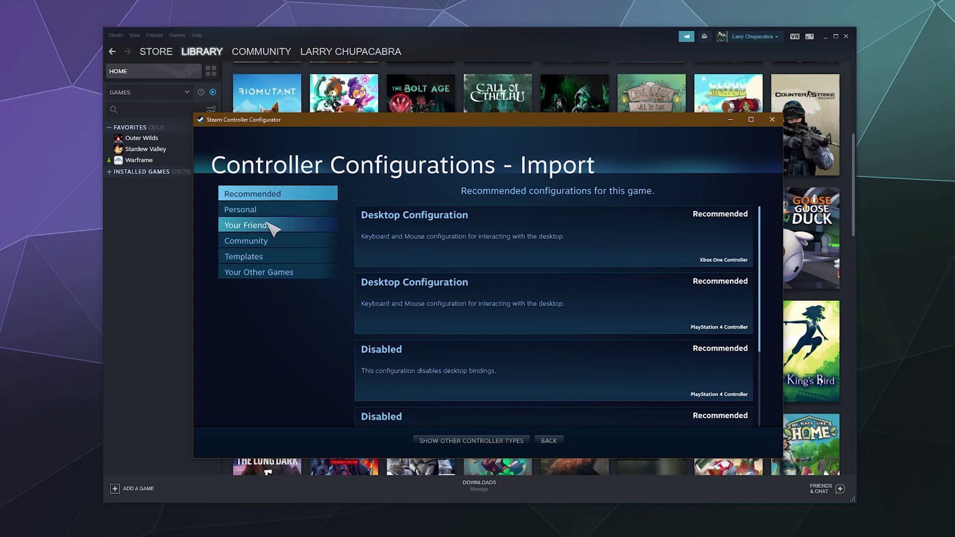
{"action": "left_click", "coordinate": [269, 242]}
{"action": "left_click", "coordinate": [267, 254]}
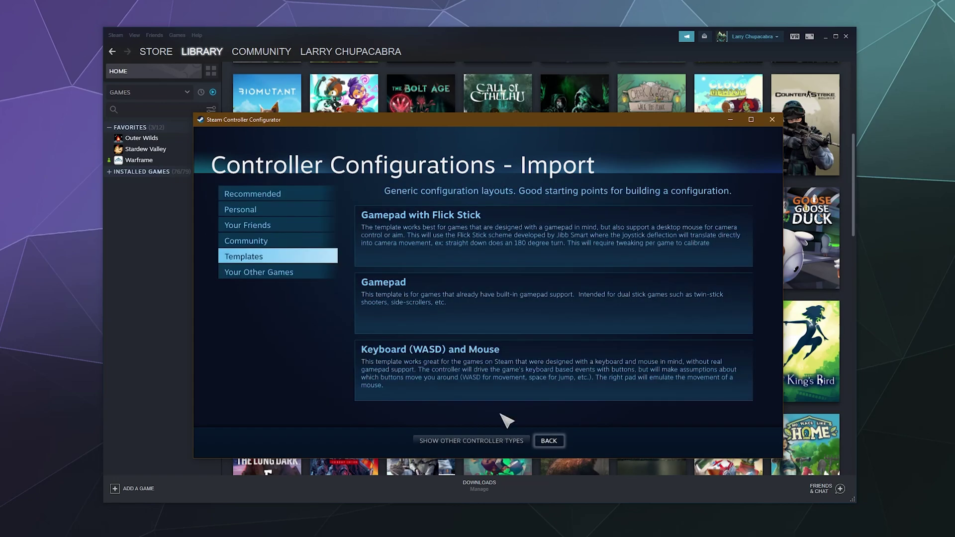
{"action": "left_click", "coordinate": [279, 197]}
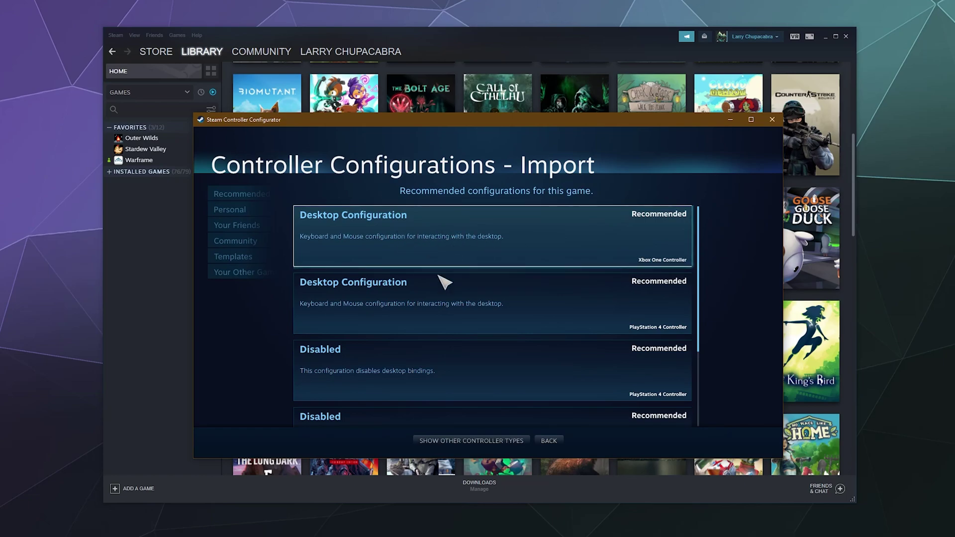
{"action": "scroll", "coordinate": [517, 239], "scroll_direction": "down", "scroll_amount": 2}
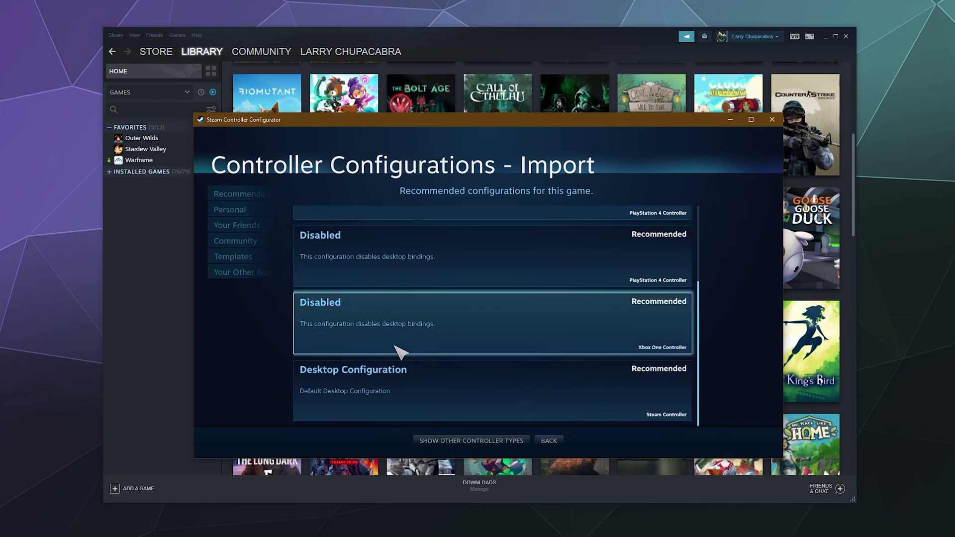
{"action": "scroll", "coordinate": [492, 331], "scroll_direction": "up", "scroll_amount": 2}
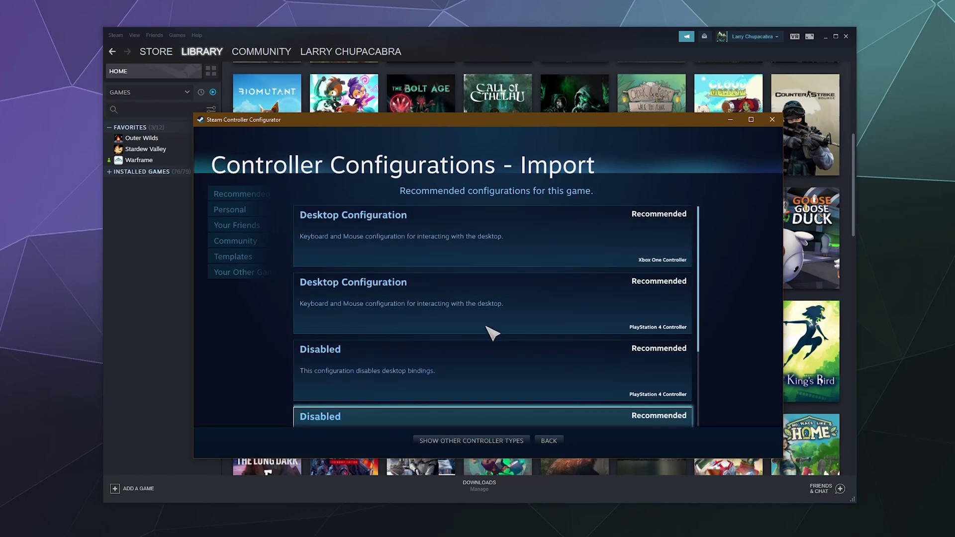
{"action": "left_click", "coordinate": [495, 238]}
{"action": "left_click", "coordinate": [378, 341]}
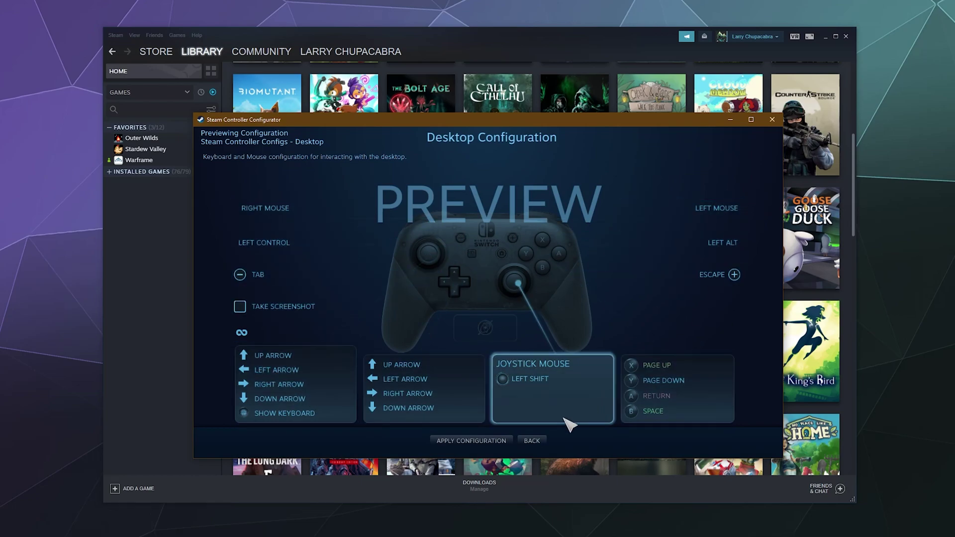
{"action": "left_click", "coordinate": [502, 441]}
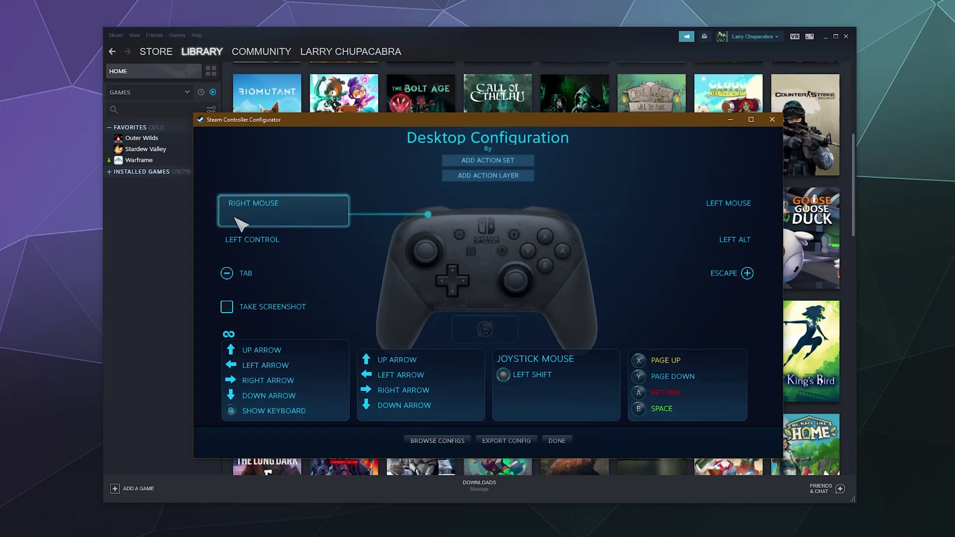
{"action": "left_click", "coordinate": [556, 441]}
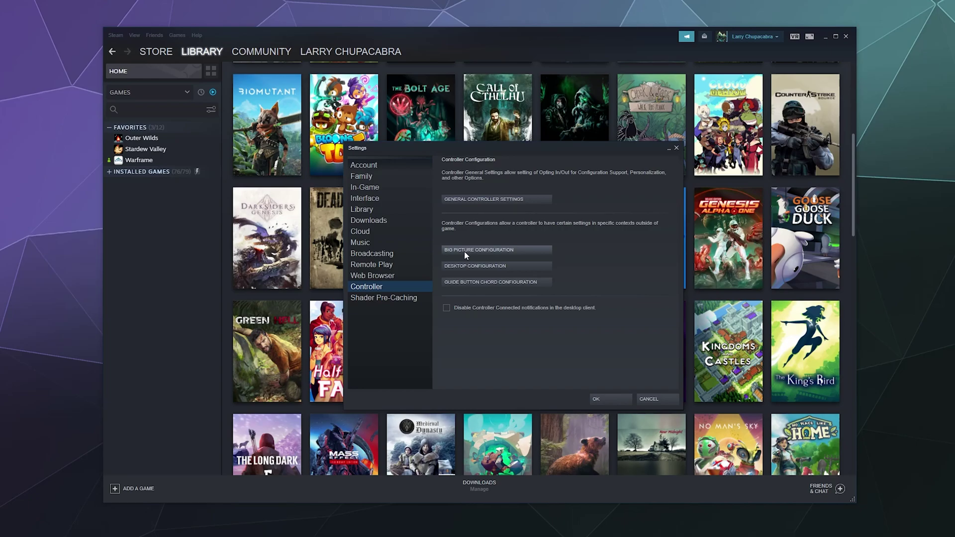
Step: Review the Big Picture configuration's button assignments, close it, and confirm the Settings window
{"action": "left_click", "coordinate": [464, 250]}
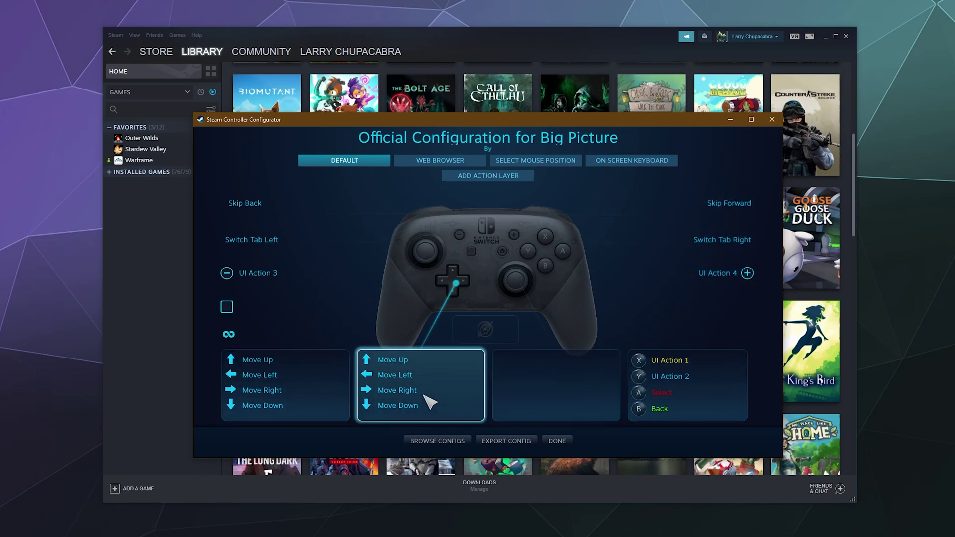
{"action": "left_click", "coordinate": [555, 439]}
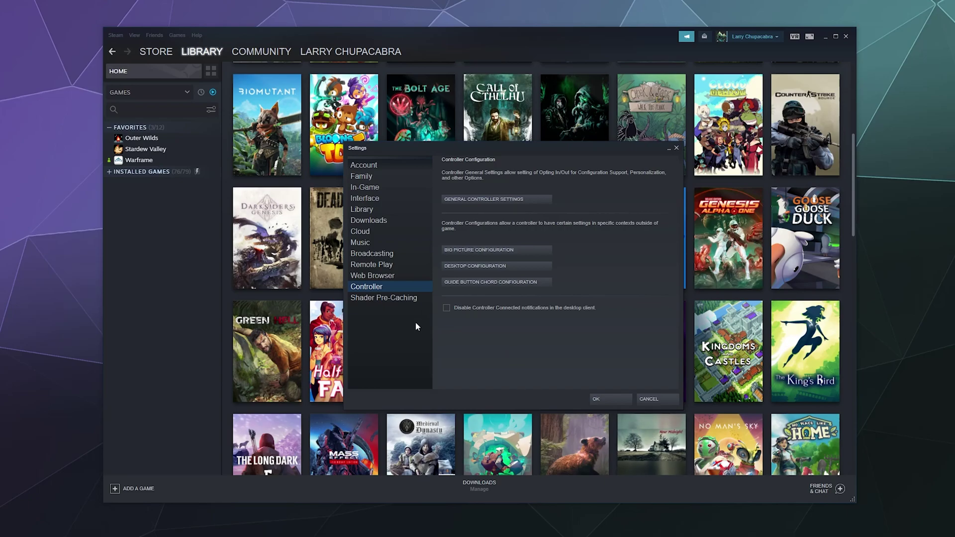
{"action": "left_click", "coordinate": [619, 396]}
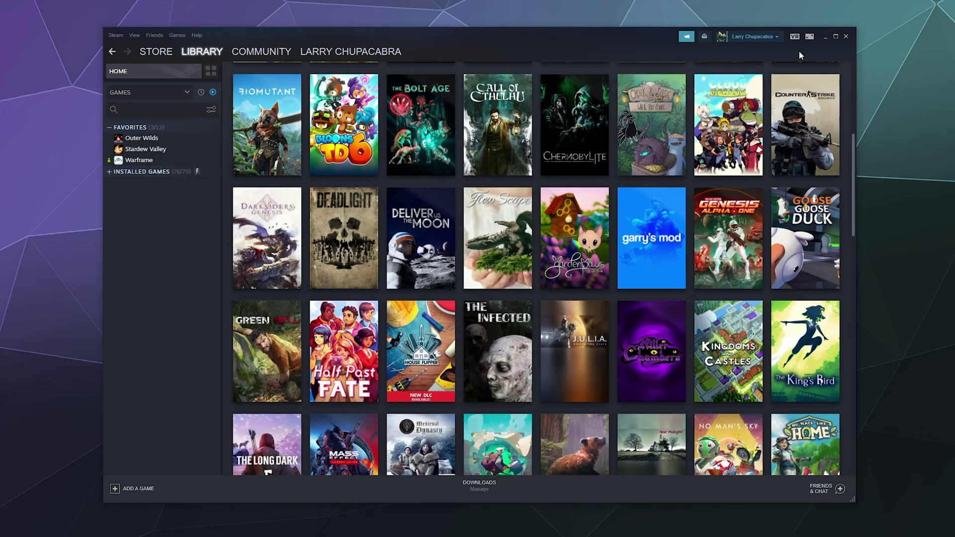